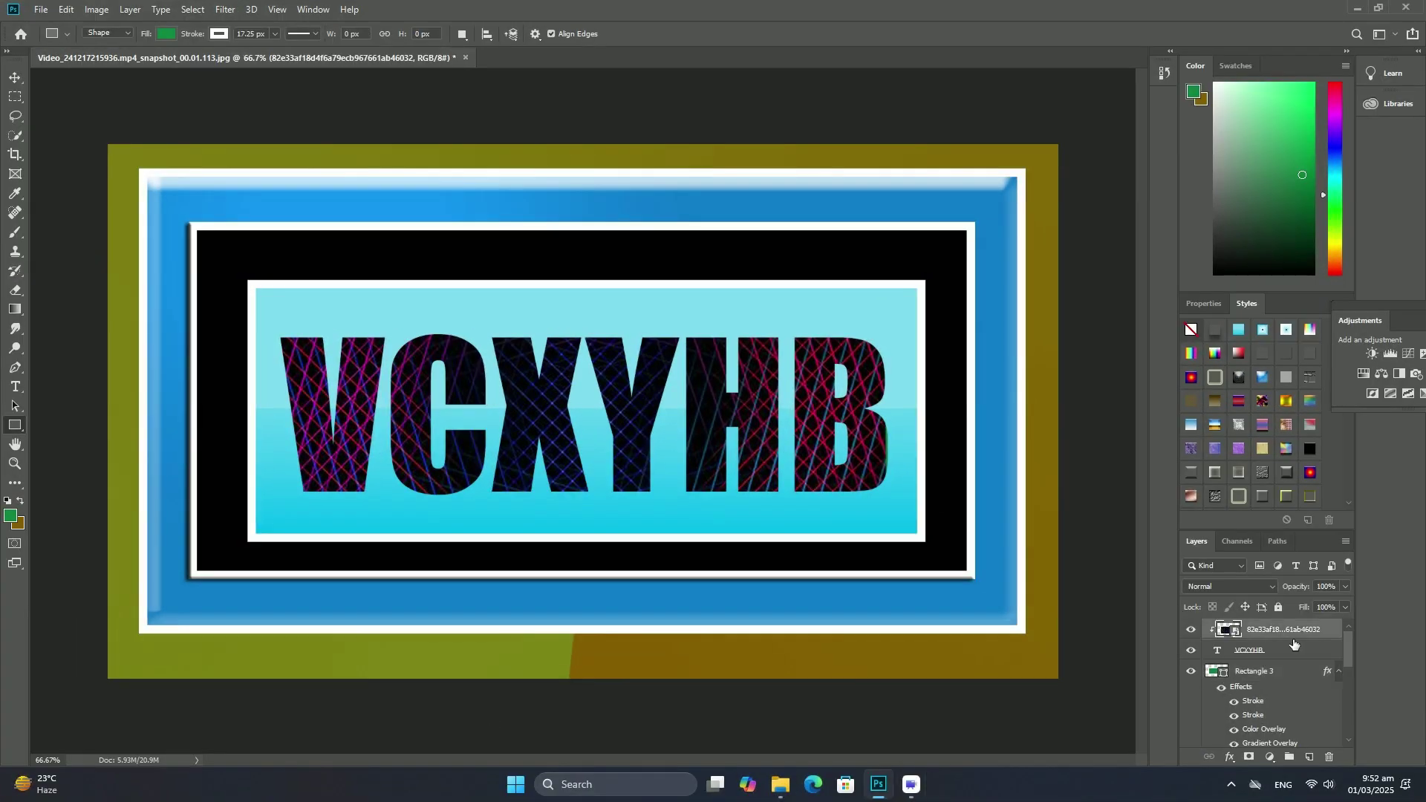
Delete the text, pattern and rectangle layers so only the gradient Background remains
key(Delete)
key(Delete)
key(Delete)
key(Delete)
Redraw the green-to-orange angle gradient centred mid-canvas
click(15, 309)
drag(518, 334, 799, 380)
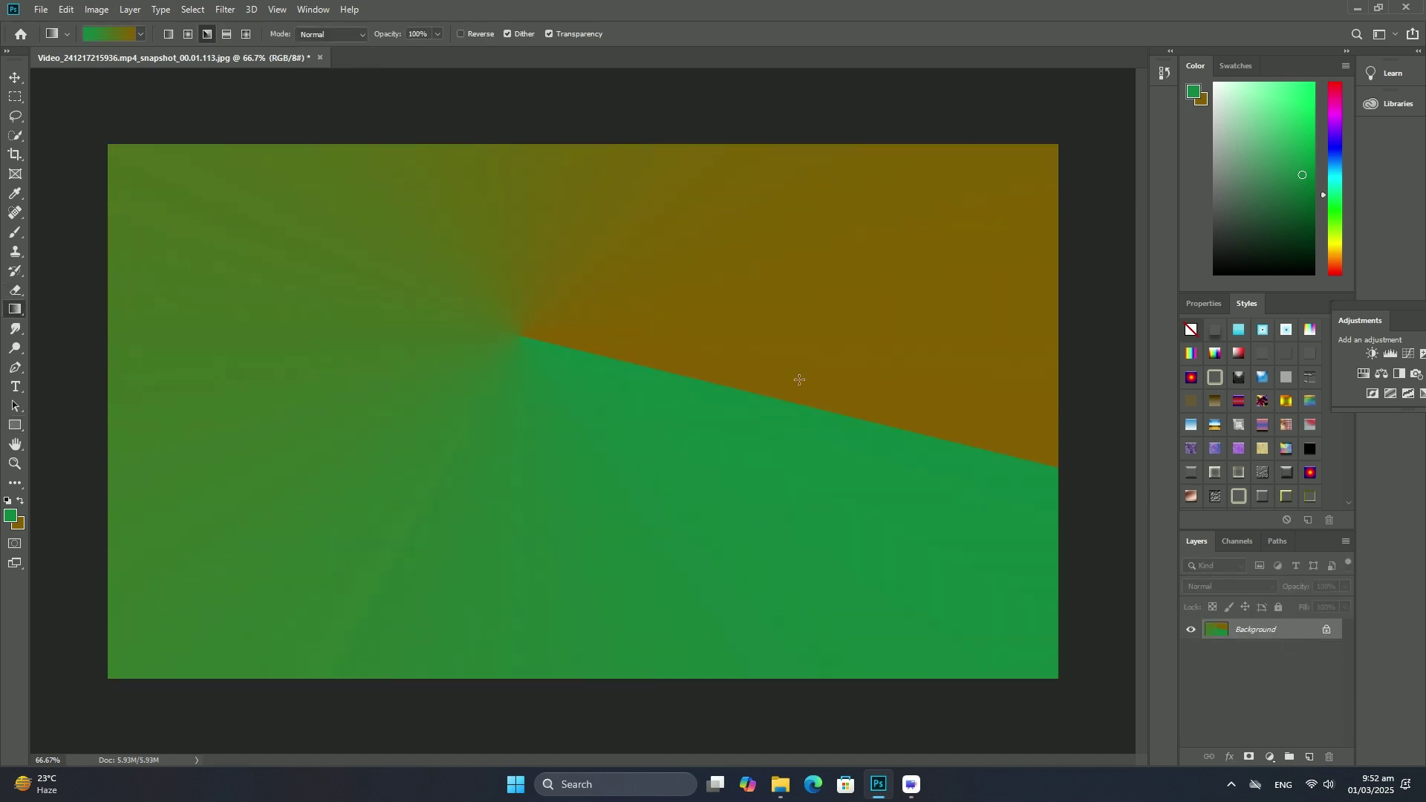
drag(552, 364, 552, 624)
Choose the Type tool with a dark brown text colour
click(16, 425)
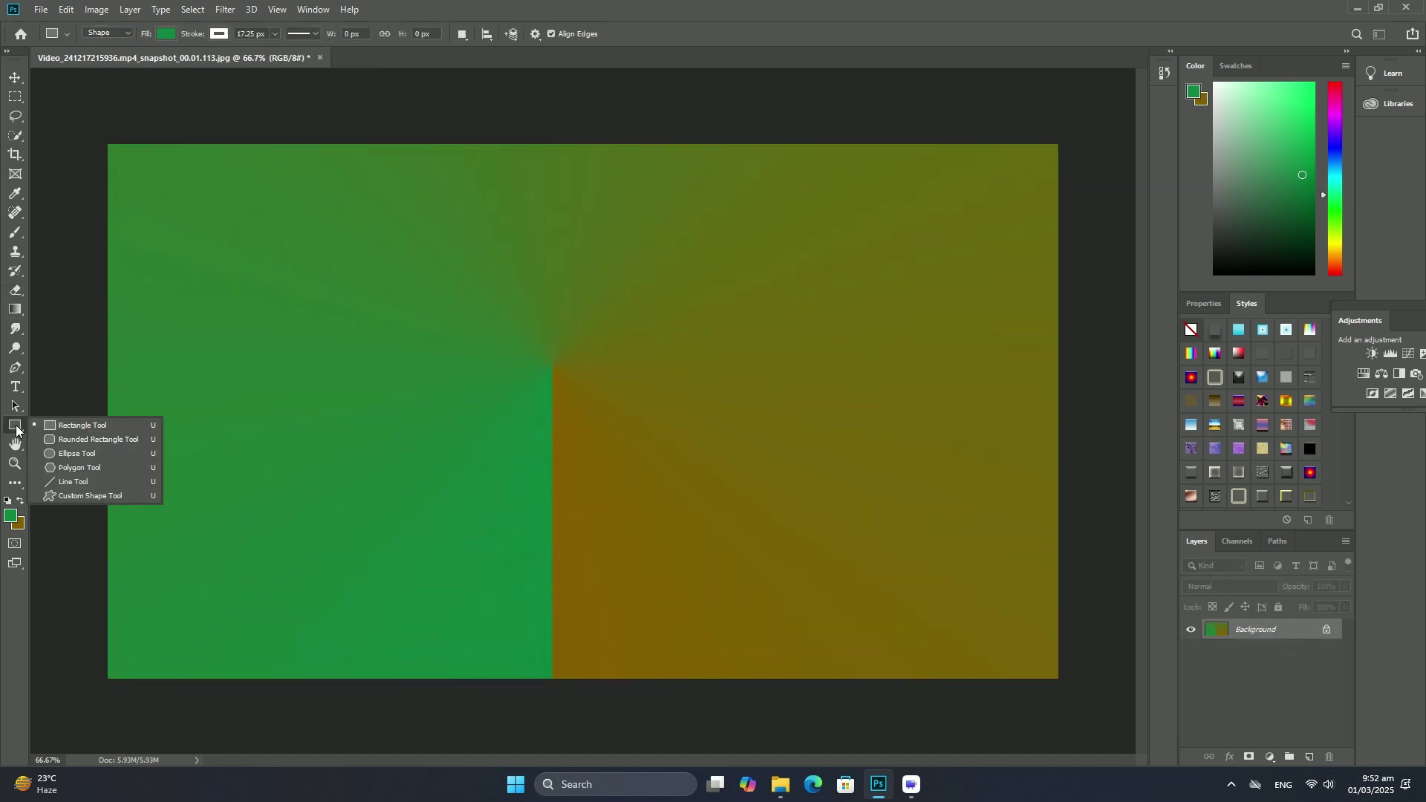
click(15, 386)
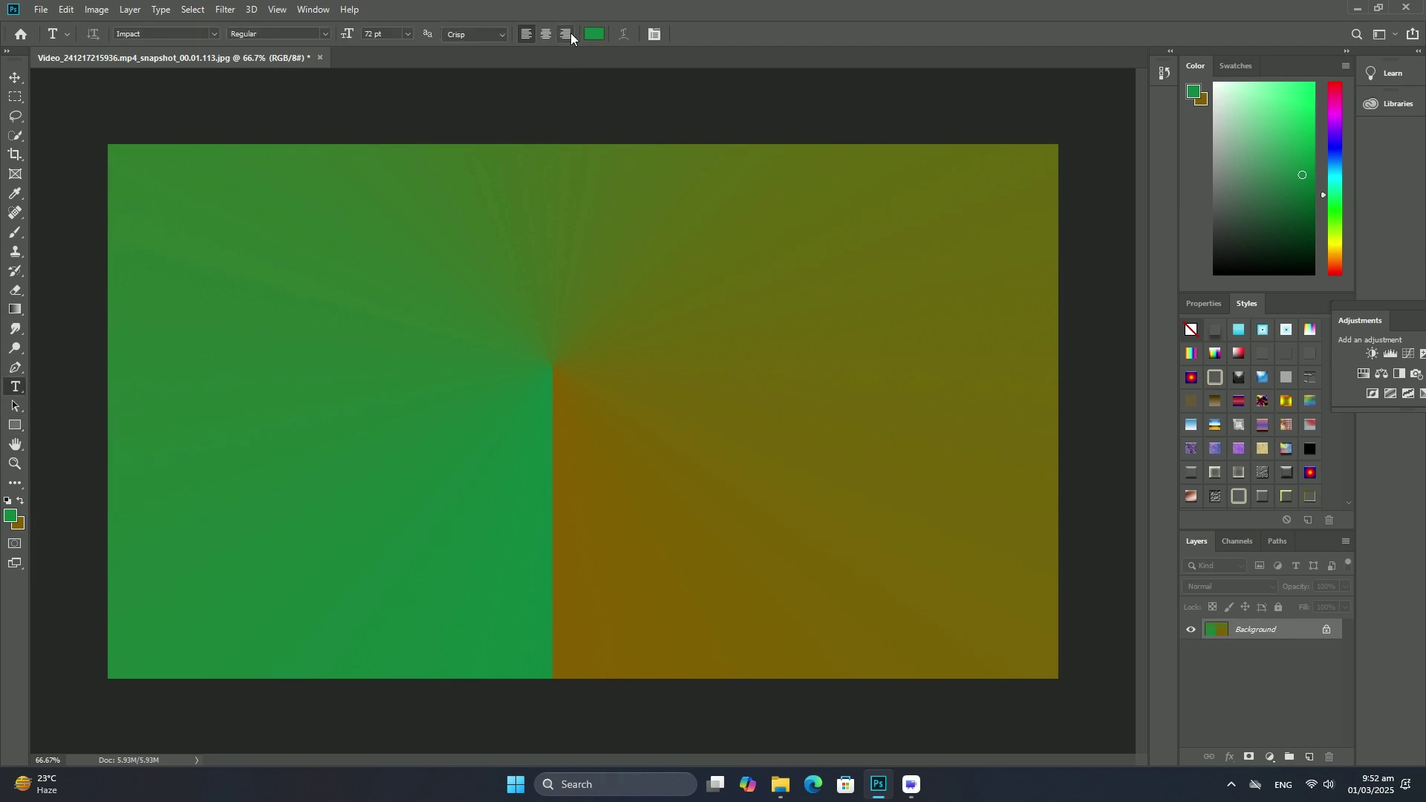
click(595, 34)
click(722, 316)
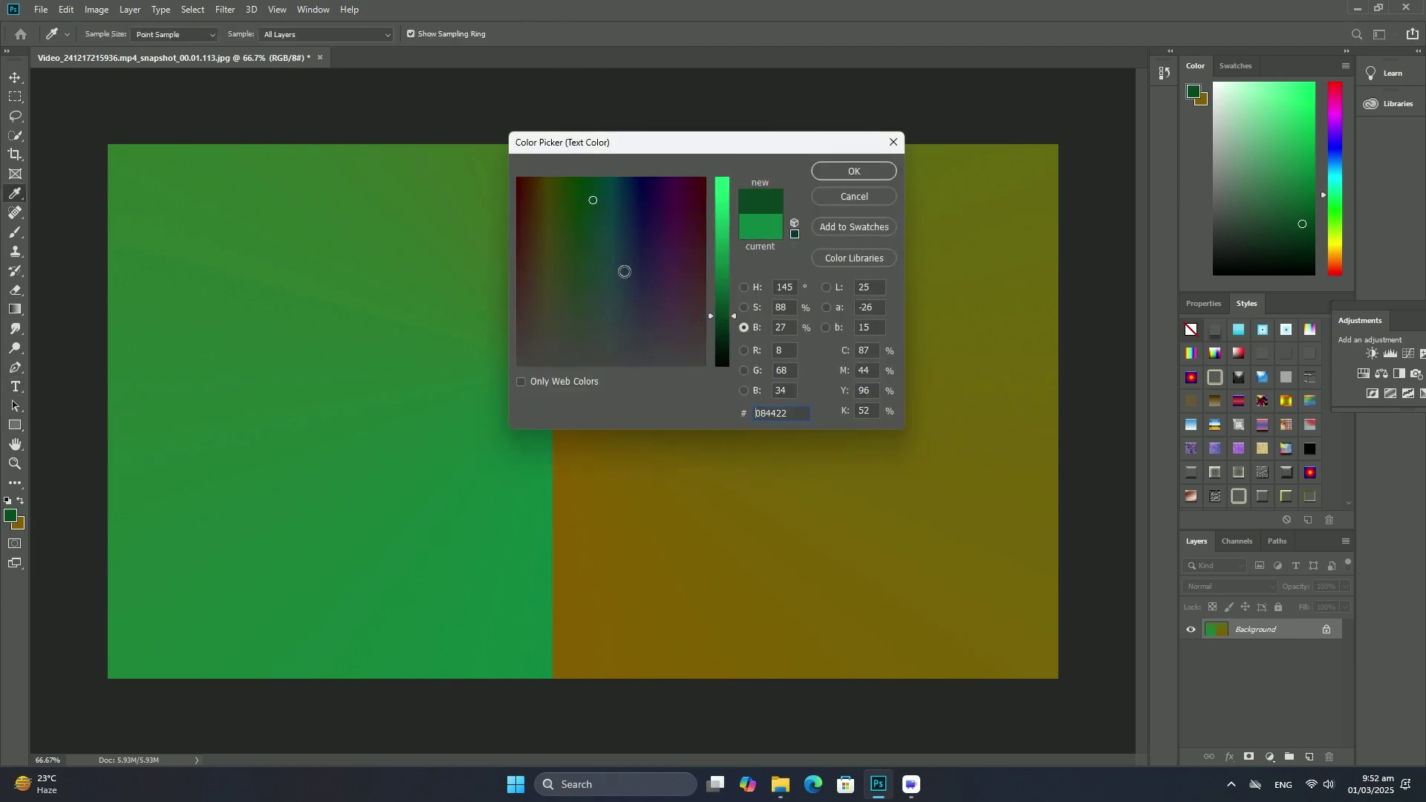
click(536, 196)
click(850, 173)
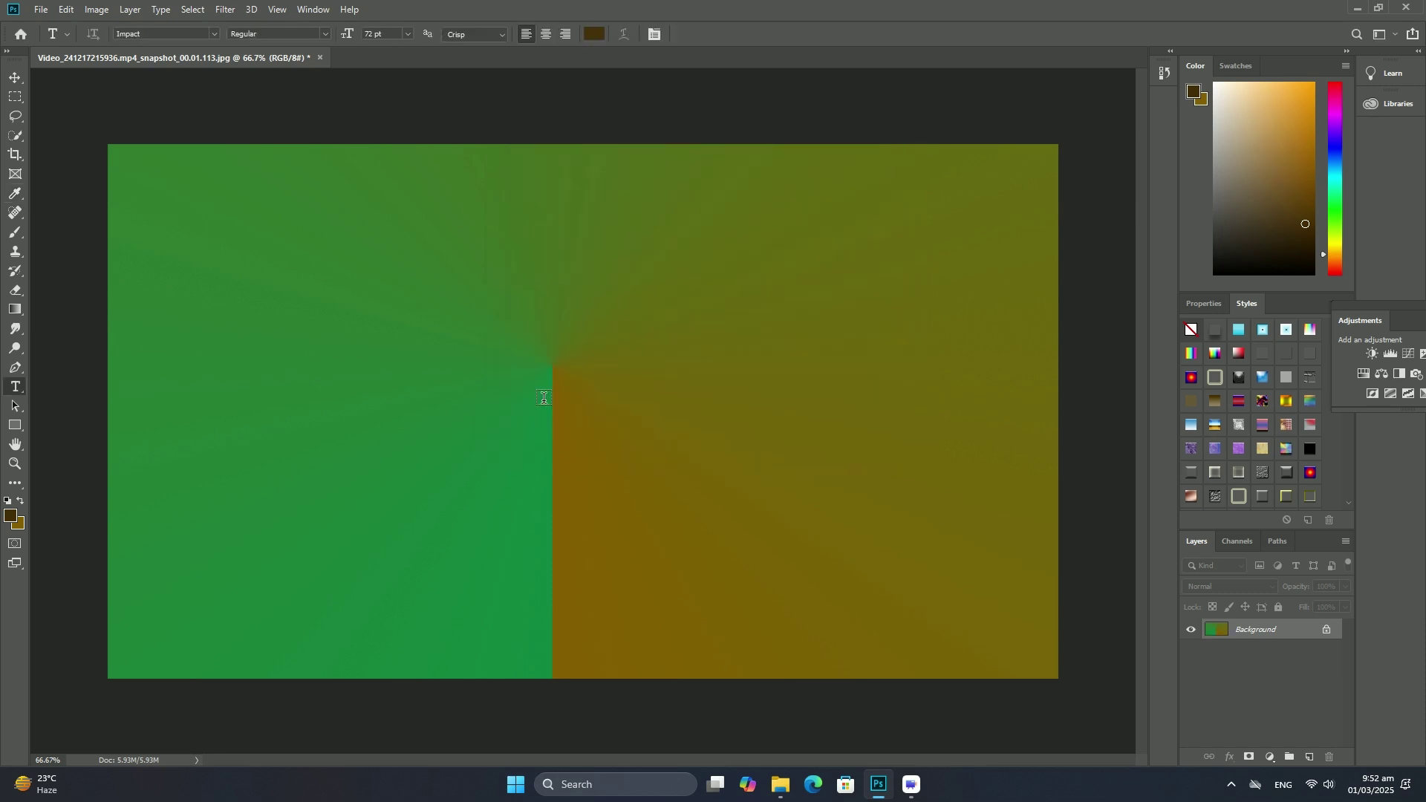
Type 'JGFUJGF' in Impact, enlarge it about fourfold and centre it on the canvas
click(544, 398)
text(JGFUJGF)
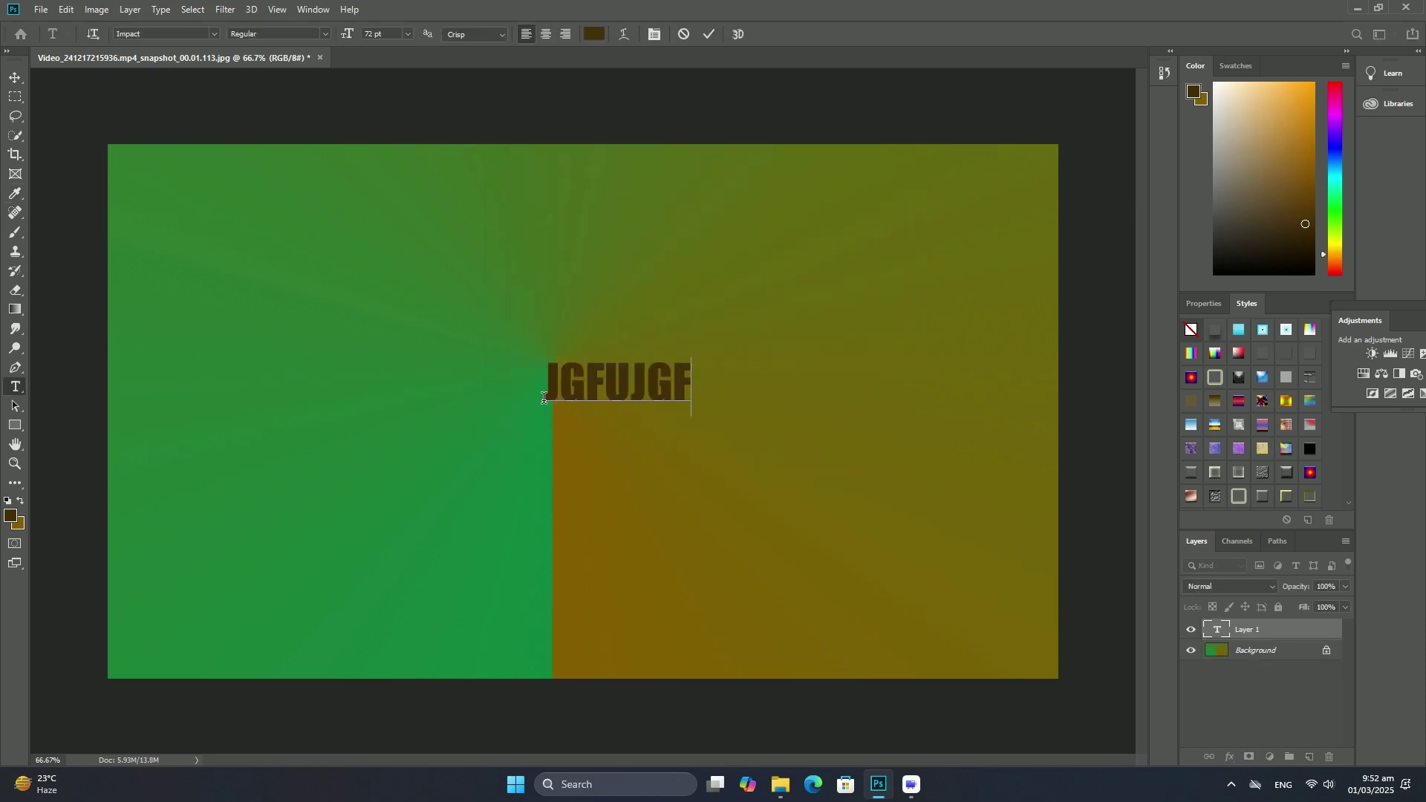
click(14, 77)
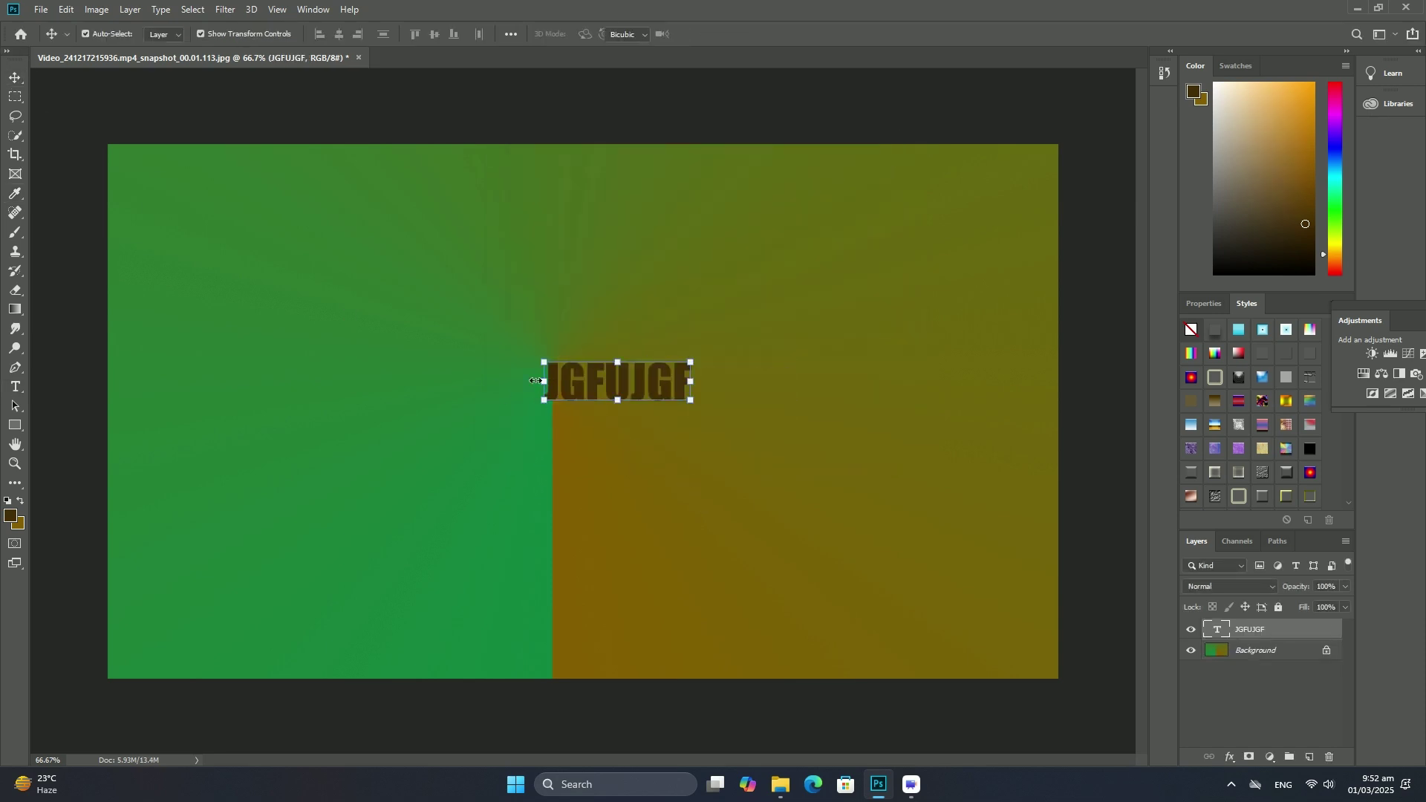
drag(545, 380, 129, 385)
key(Return)
drag(466, 370, 598, 395)
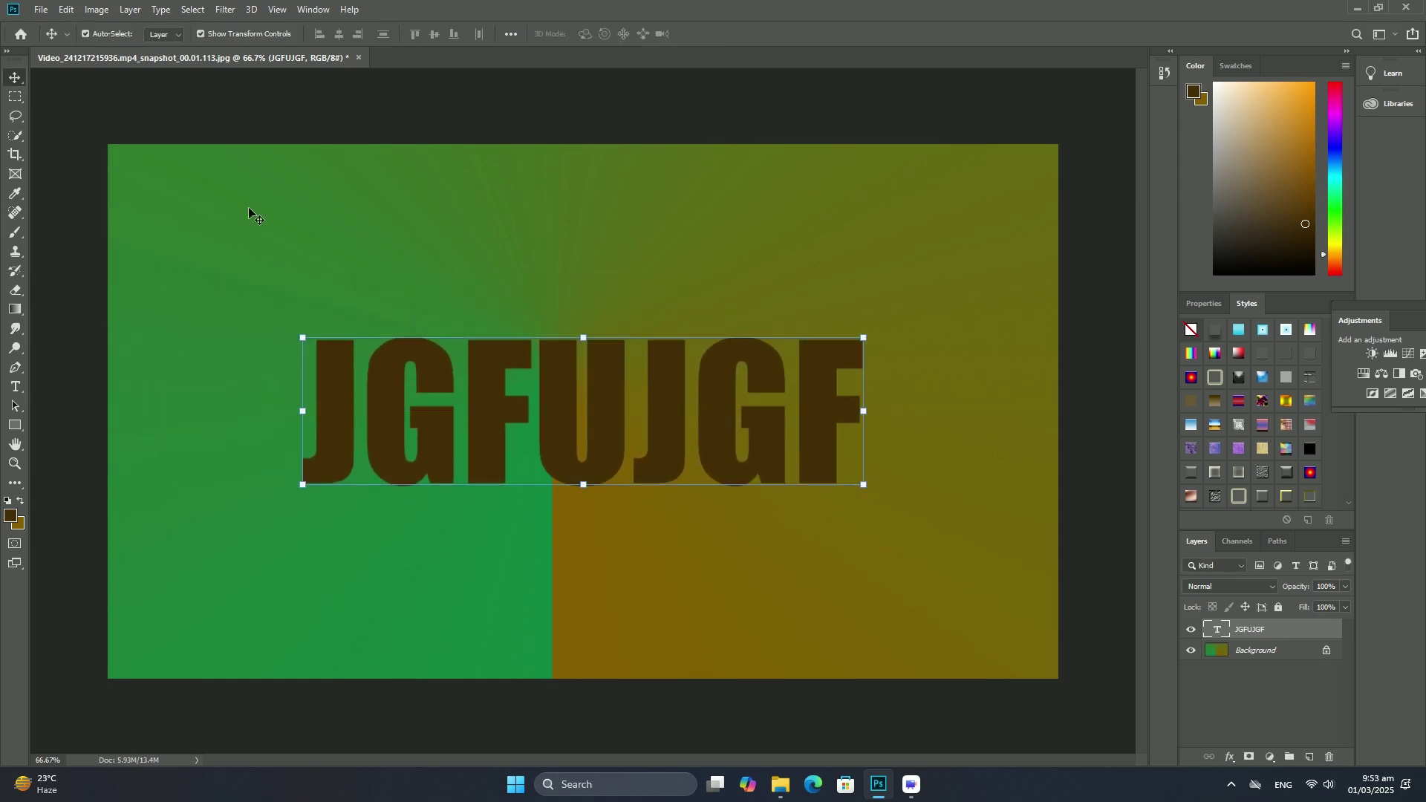
Place the embedded metallic hexagon image, rotated 90° and scaled to cover the text
click(39, 12)
click(107, 292)
click(1283, 149)
double_click(1283, 149)
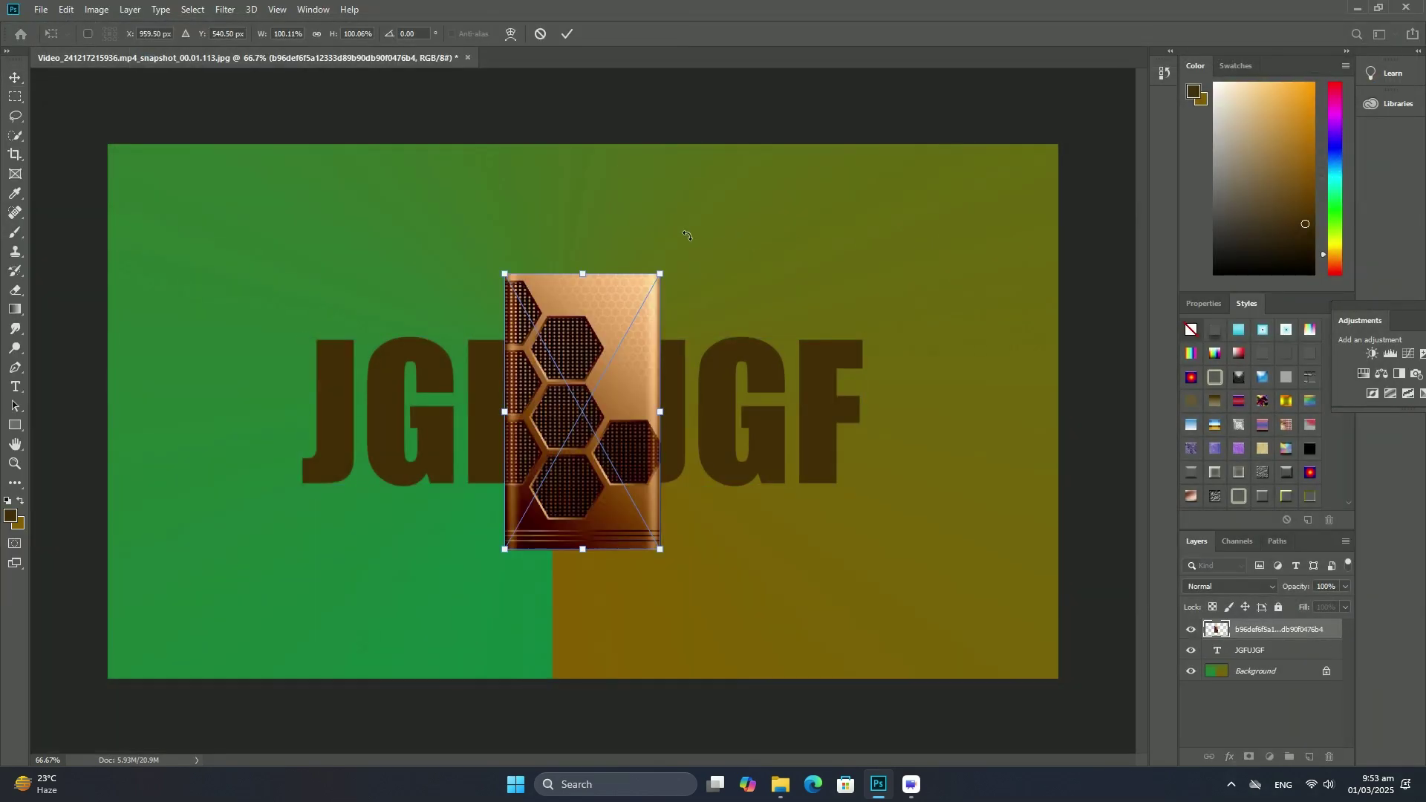
mouse_move(686, 234)
mouse_down()
mouse_move(761, 413)
mouse_move(760, 513)
mouse_up()
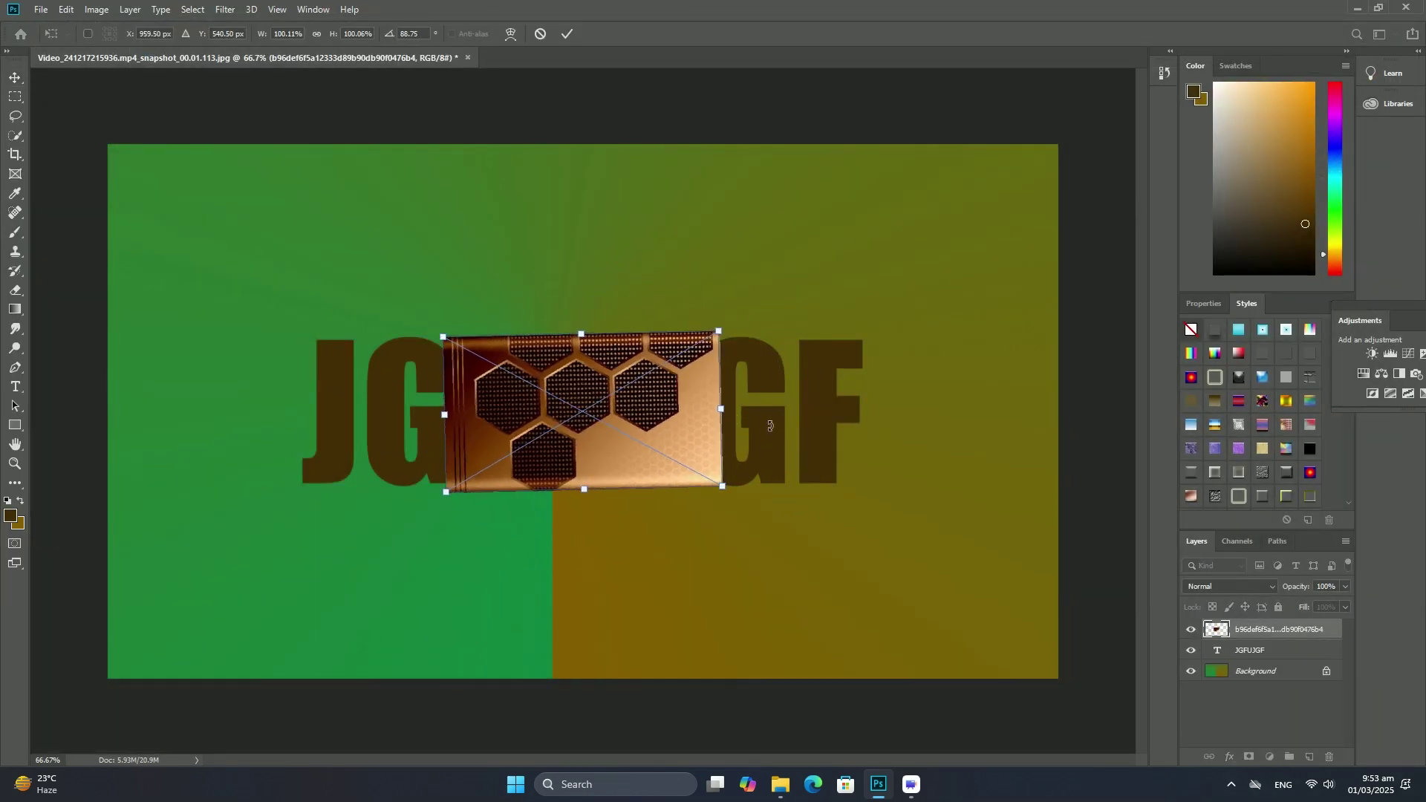
drag(769, 423, 687, 515)
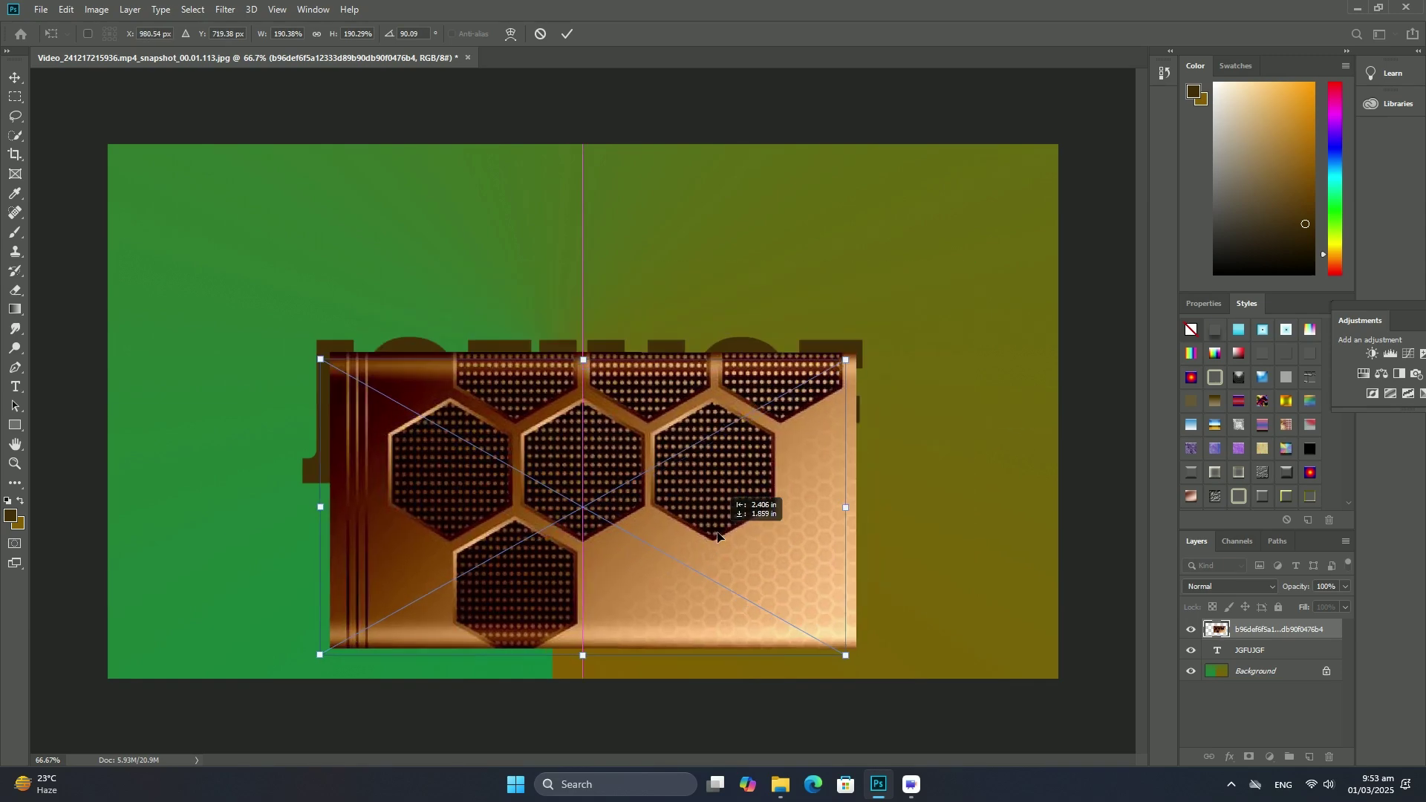
drag(817, 488, 875, 488)
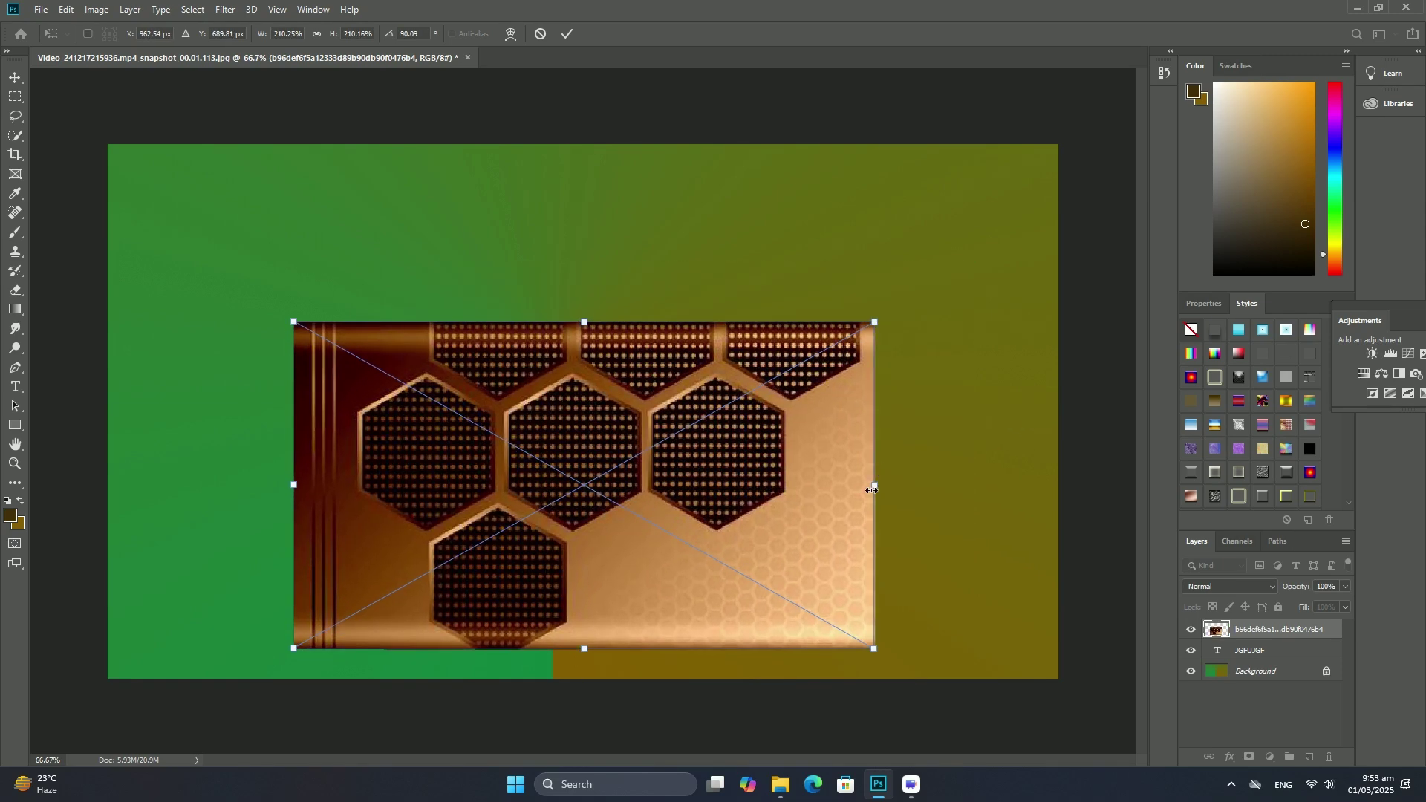
key(Return)
Clip the hexagon image to the JGFUJGF text and select the Background layer
right_click(1254, 635)
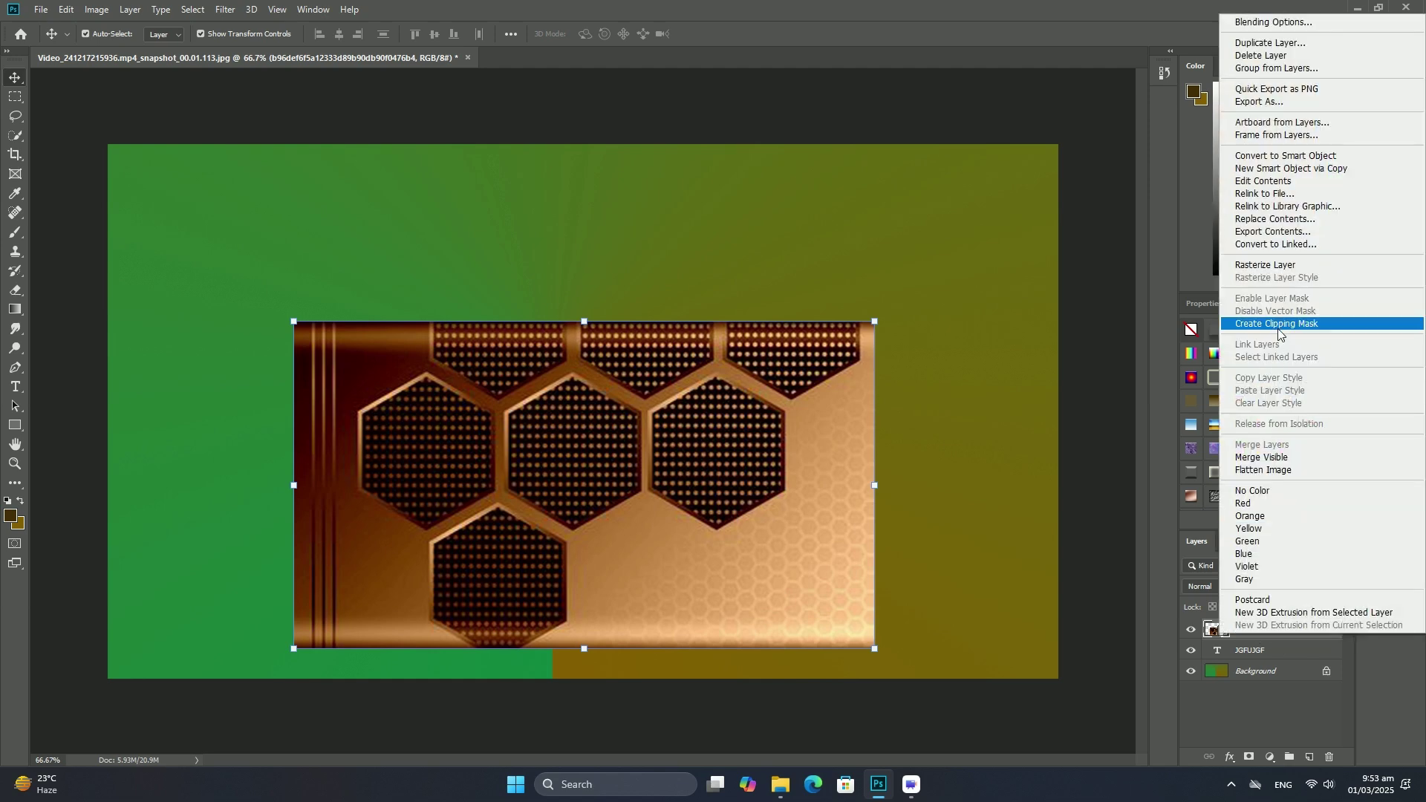
click(1266, 371)
click(1251, 673)
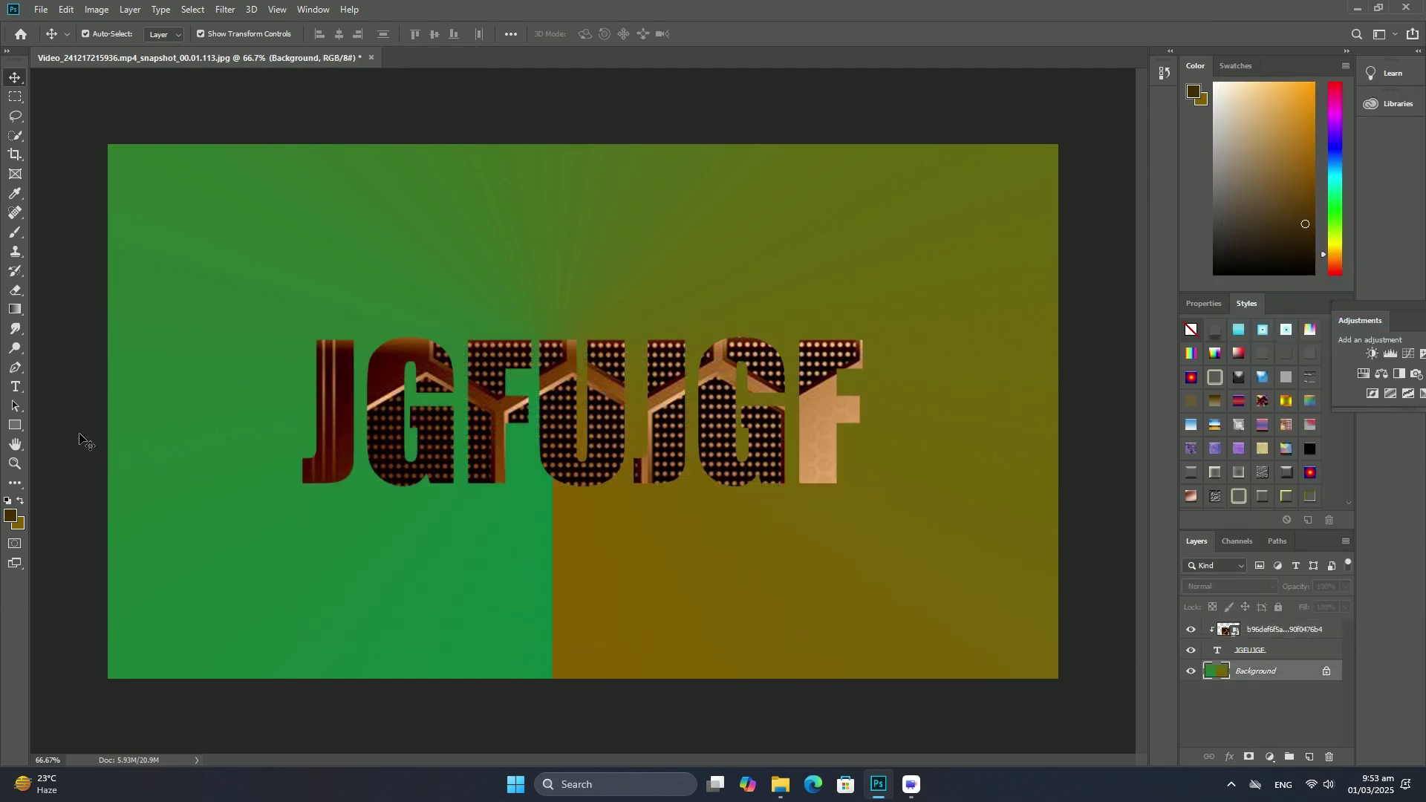
Draw three nested rectangles below the text, styling them with light blue and cyan-edged presets
click(16, 424)
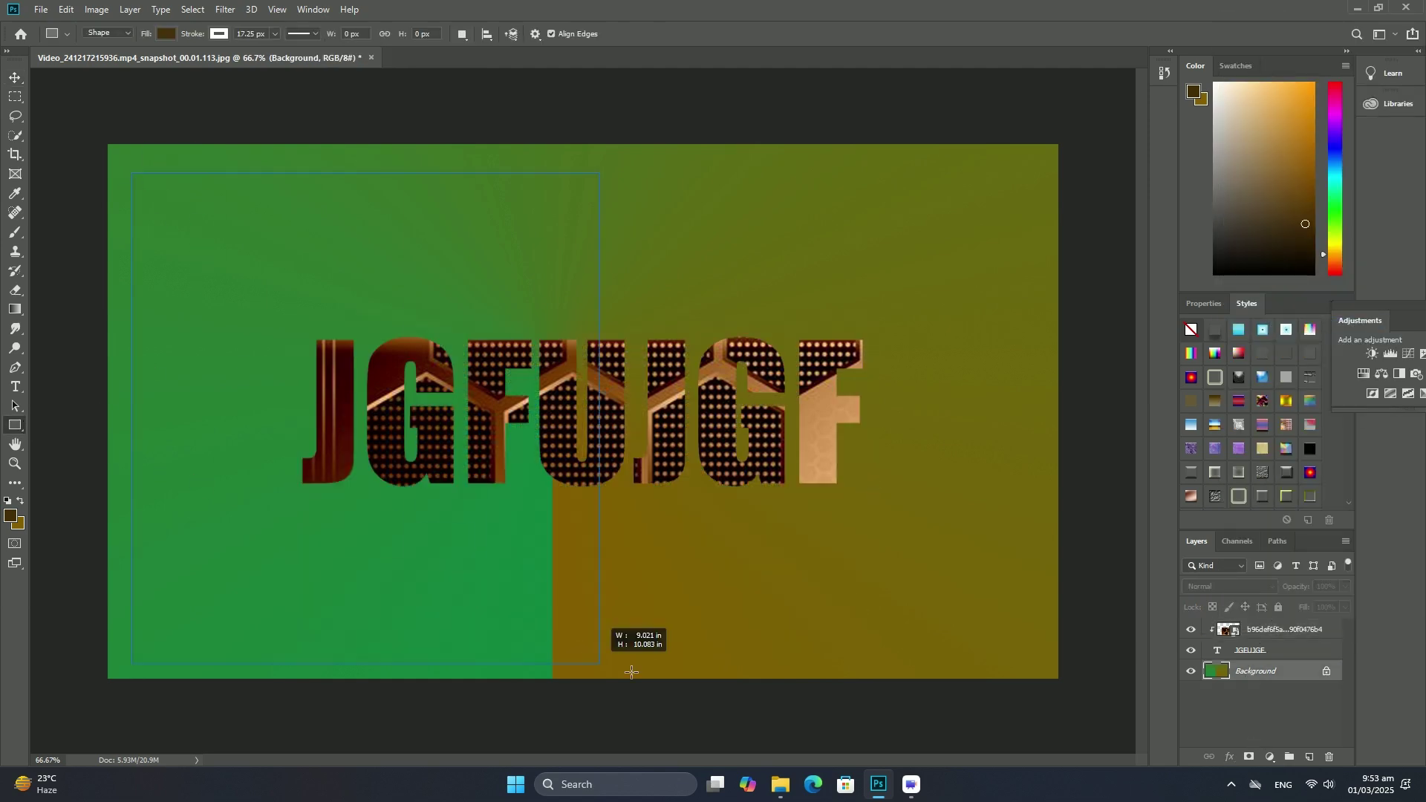
mouse_move(693, 679)
mouse_down()
mouse_move(962, 602)
mouse_move(1026, 630)
mouse_up()
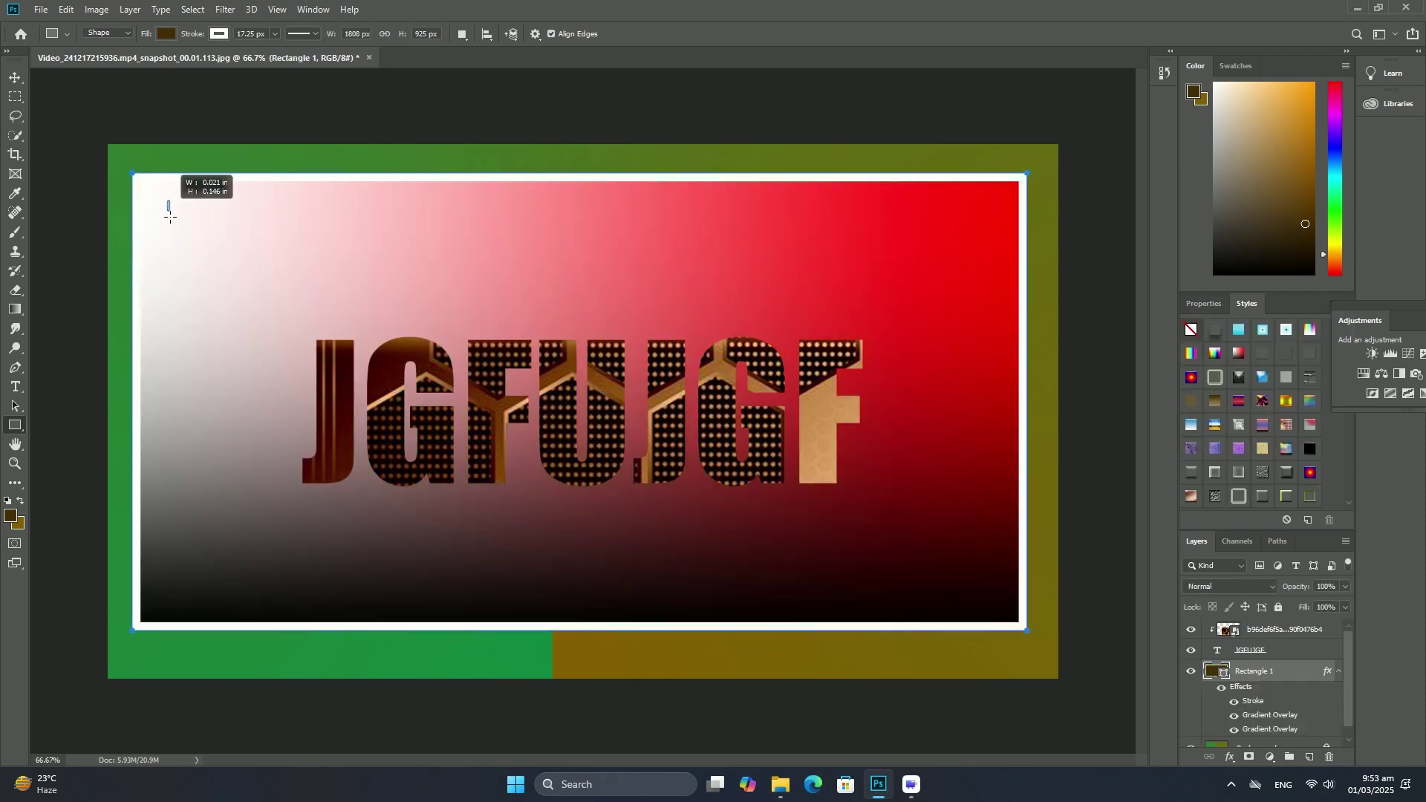
drag(207, 309, 996, 580)
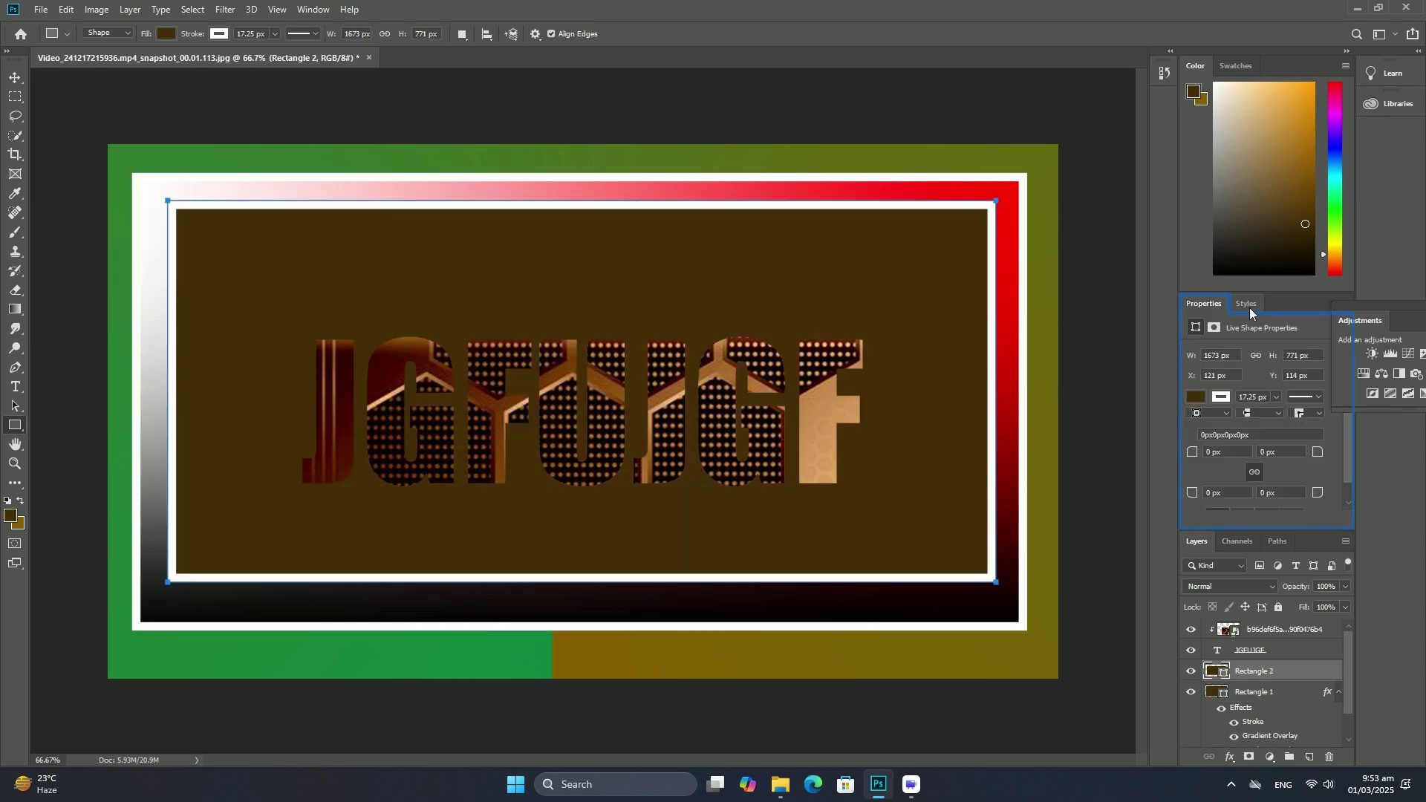
click(1246, 303)
click(1288, 378)
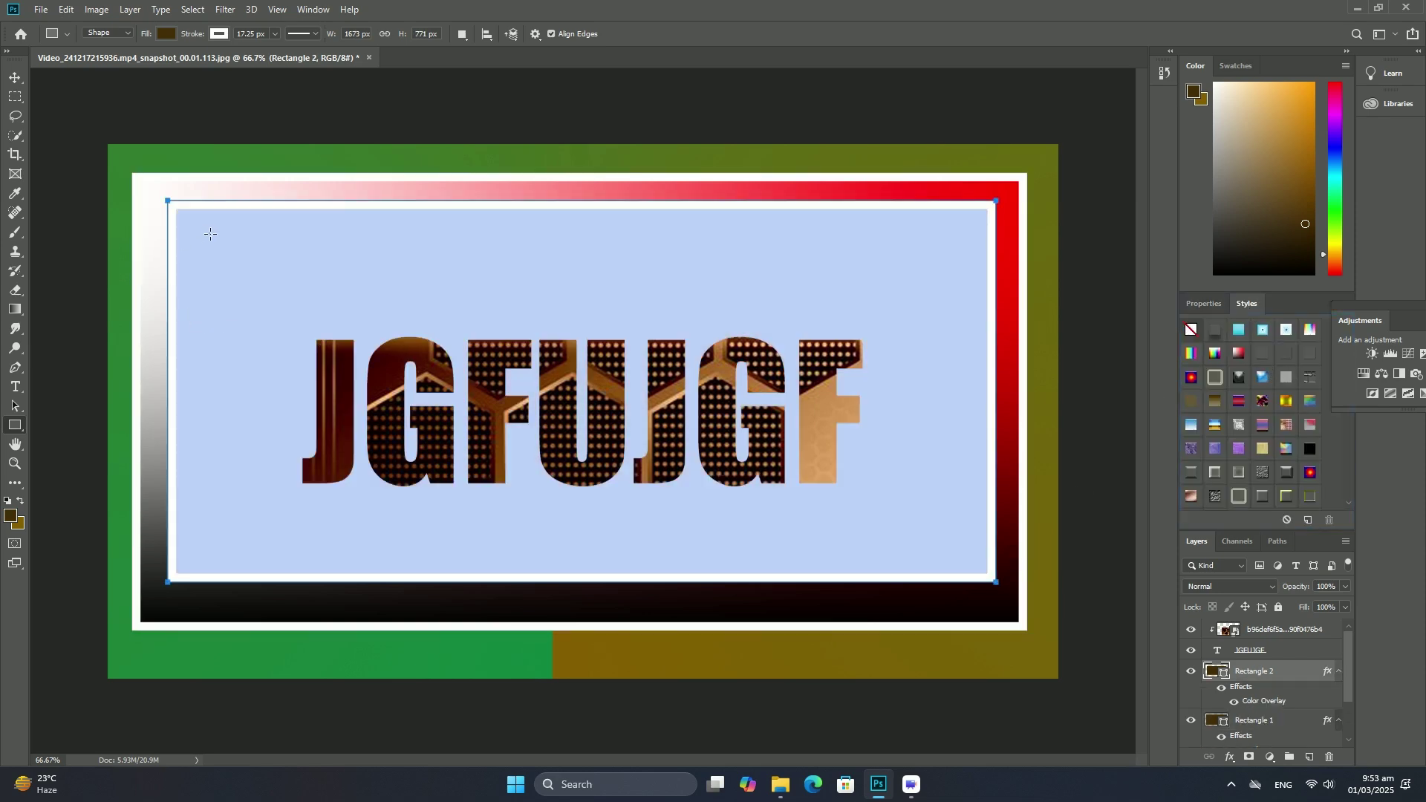
drag(212, 263, 966, 533)
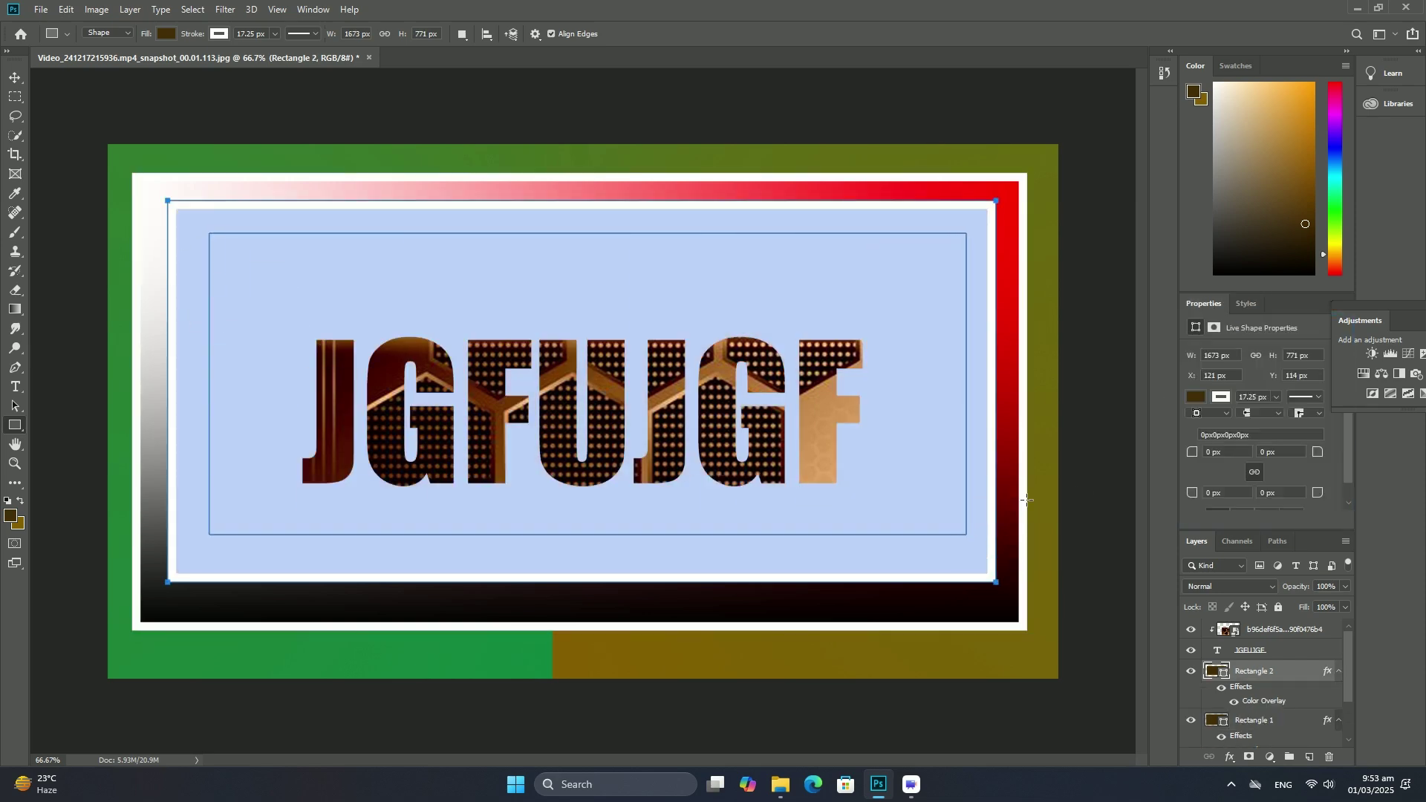
click(1245, 303)
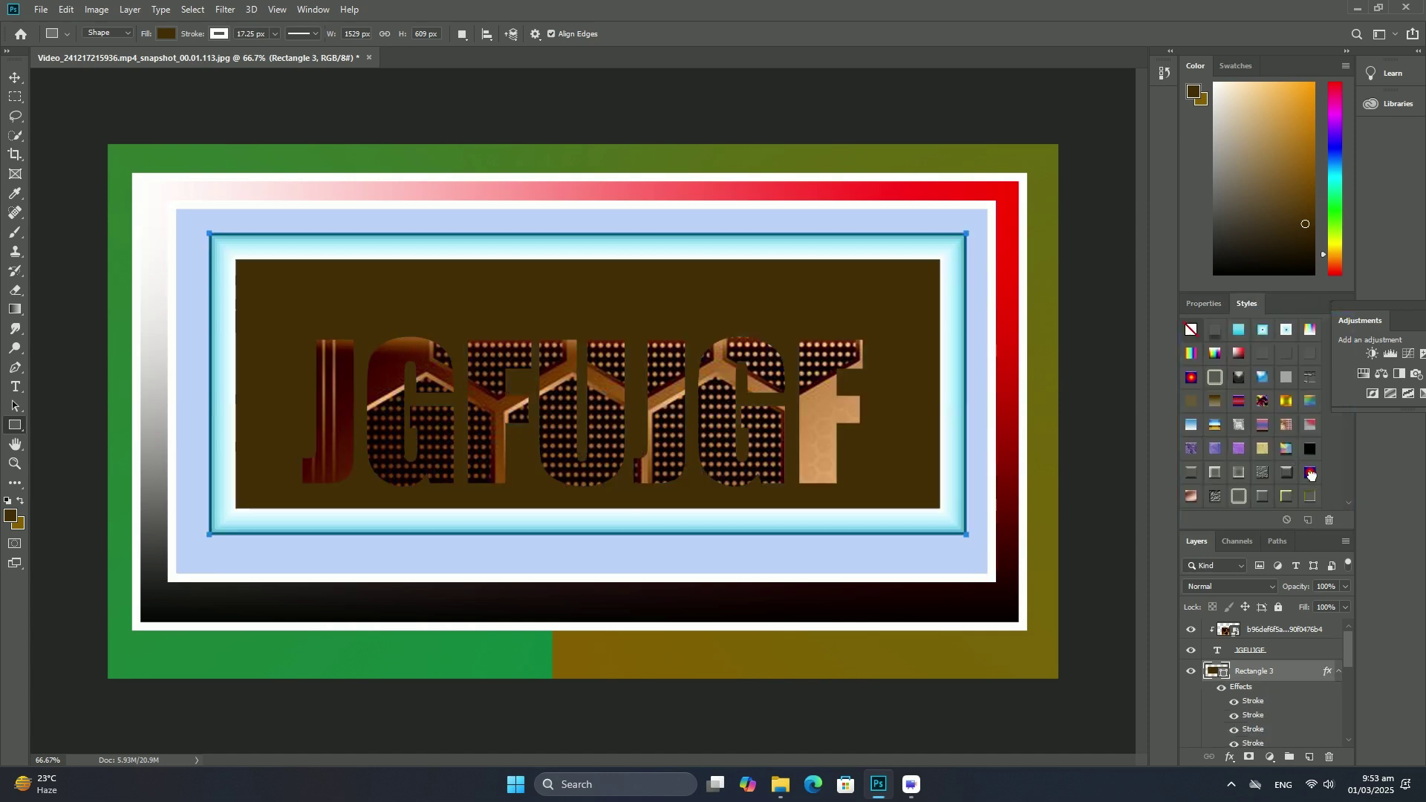